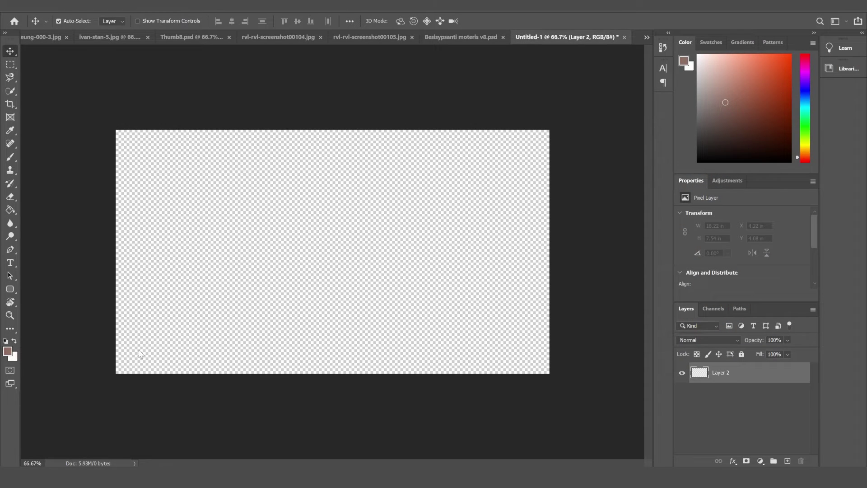
Draw a brown rounded rectangle across the middle of the canvas with the Rounded Rectangle Tool.
left_click(12, 293)
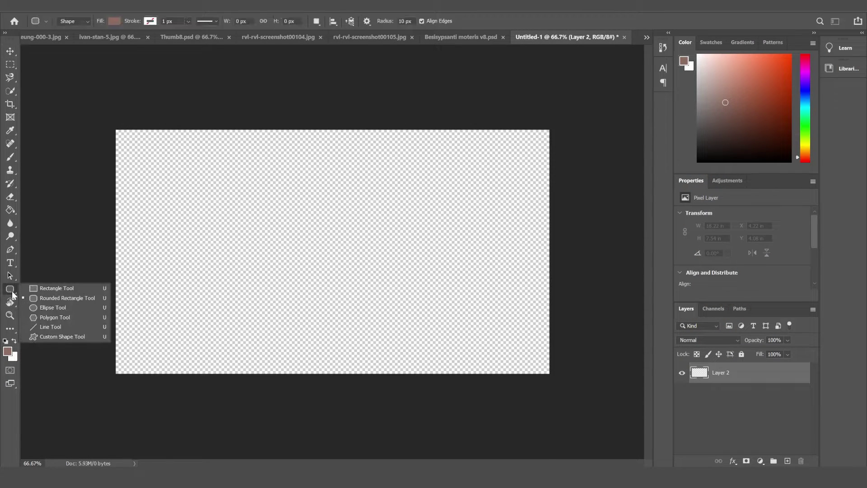
left_click(60, 301)
left_click_drag(164, 185, 519, 323)
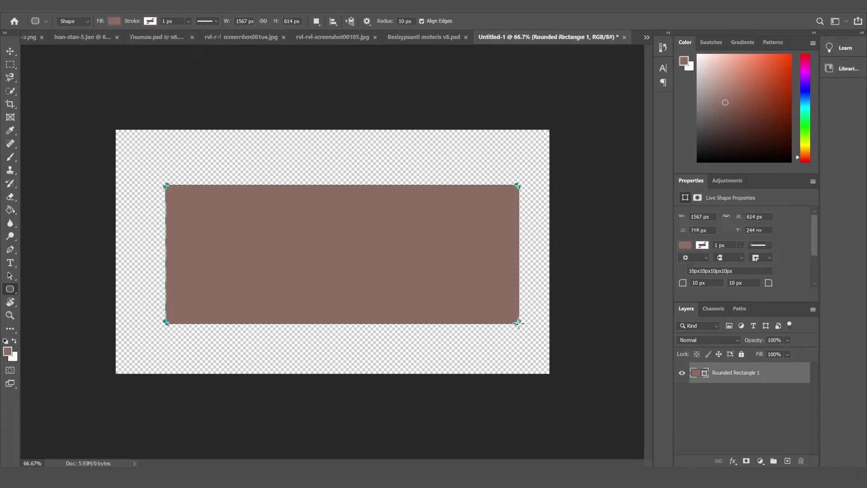
With white as foreground, draw a second rounded rectangle over the brown one as a new layer.
left_click(711, 410)
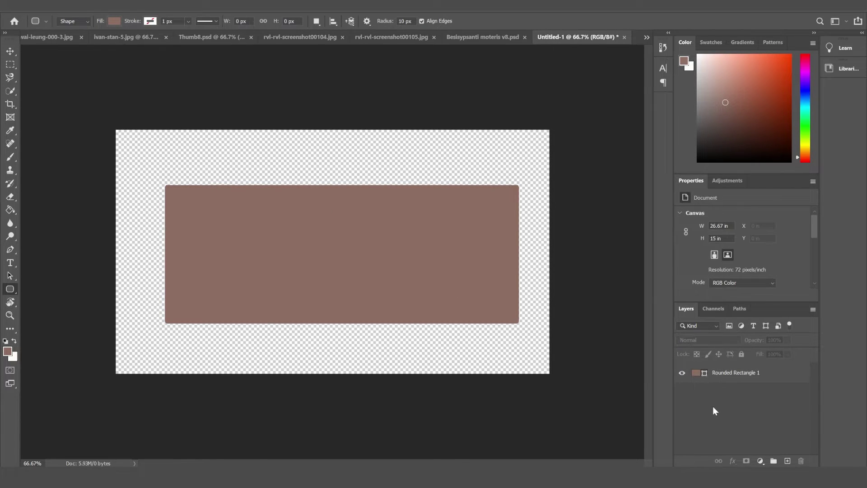
left_click(14, 342)
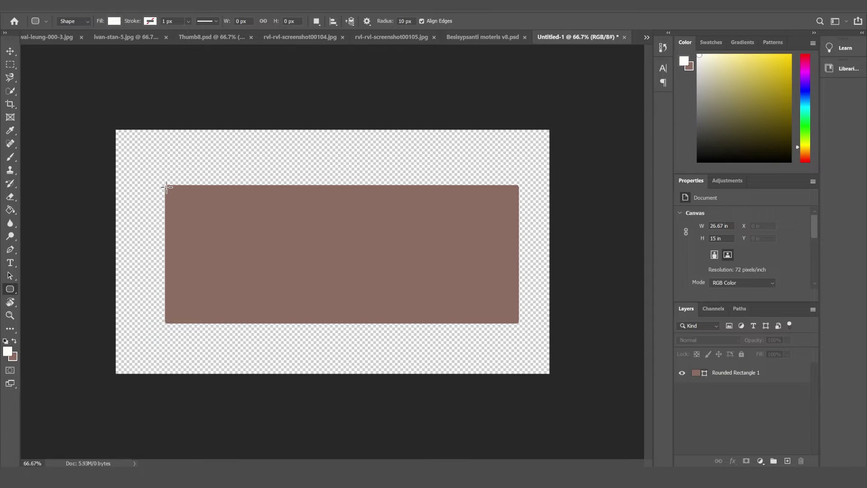
left_click_drag(166, 186, 515, 323)
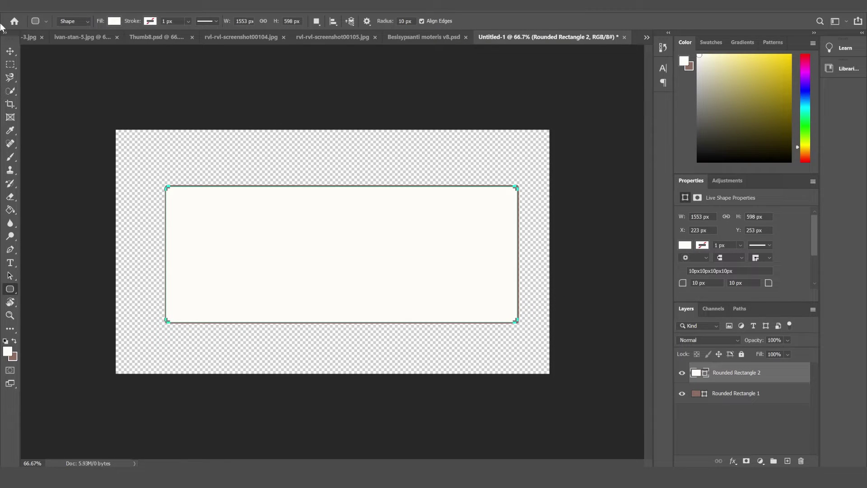
Nudge Rounded Rectangle 2 with the Move Tool so a thin brown edge shows evenly.
left_click(9, 52)
left_click_drag(341, 265, 343, 265)
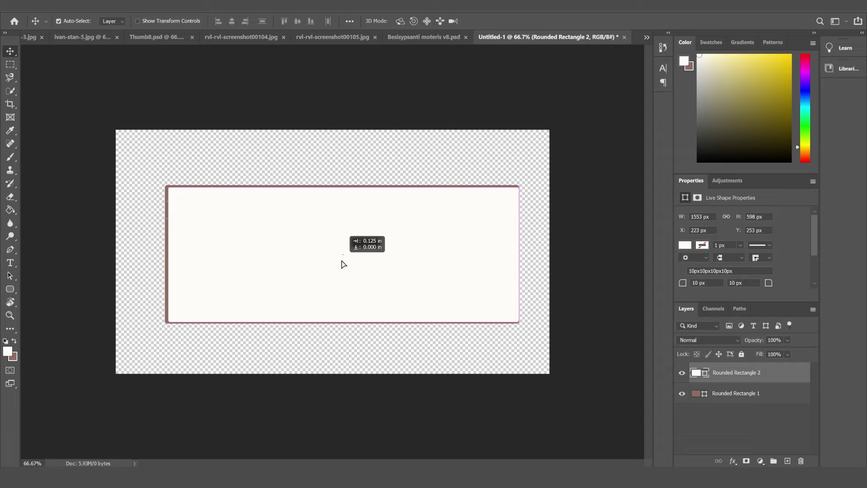
left_click_drag(343, 265, 341, 262)
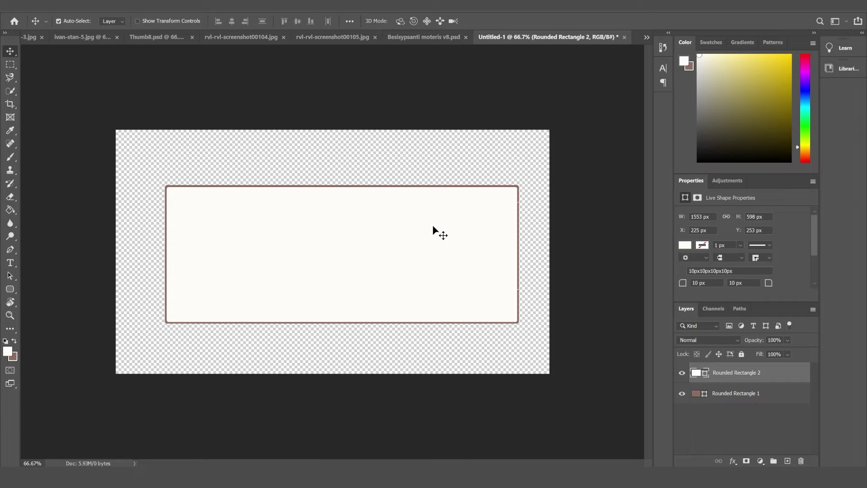
Rasterize the white Rounded Rectangle 2 layer.
left_click(716, 405)
left_click(729, 377)
right_click(730, 378)
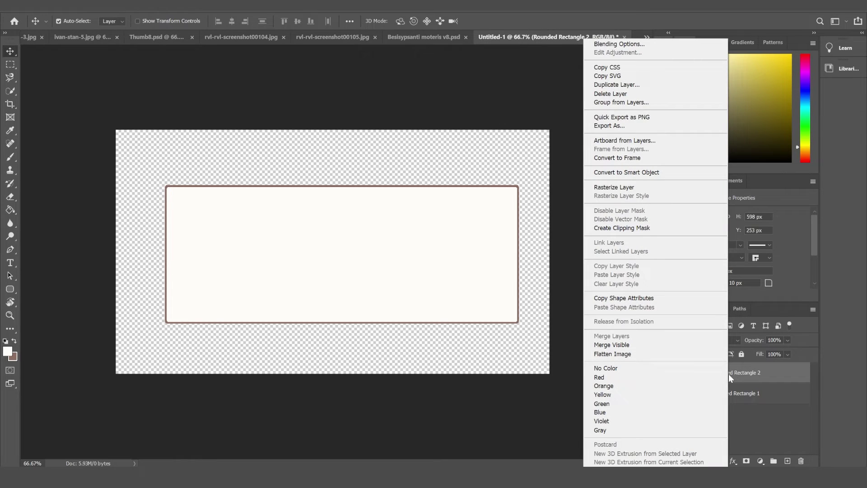
left_click(618, 188)
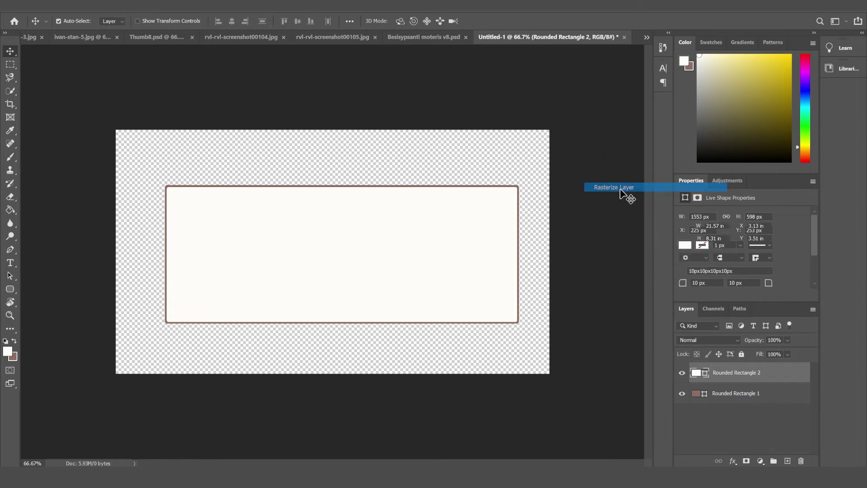
Rasterize the brown Rounded Rectangle 1 layer, then reselect Rounded Rectangle 2.
left_click(730, 397)
right_click(730, 399)
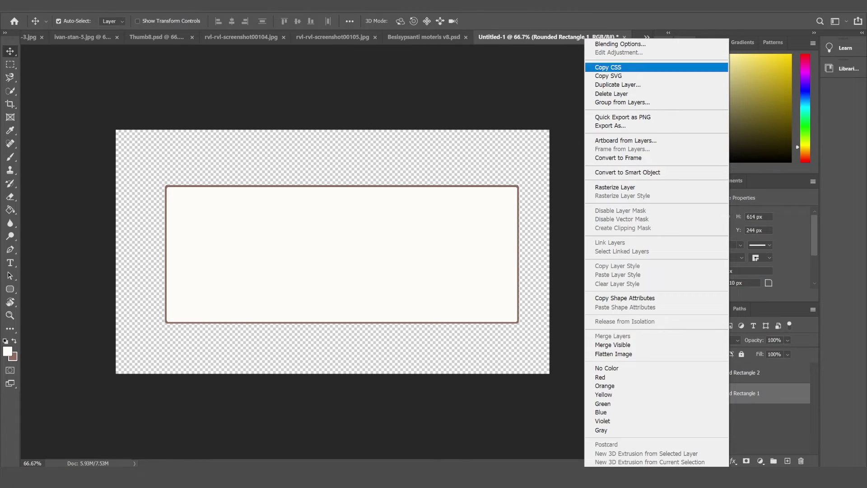
left_click(616, 188)
left_click(722, 415)
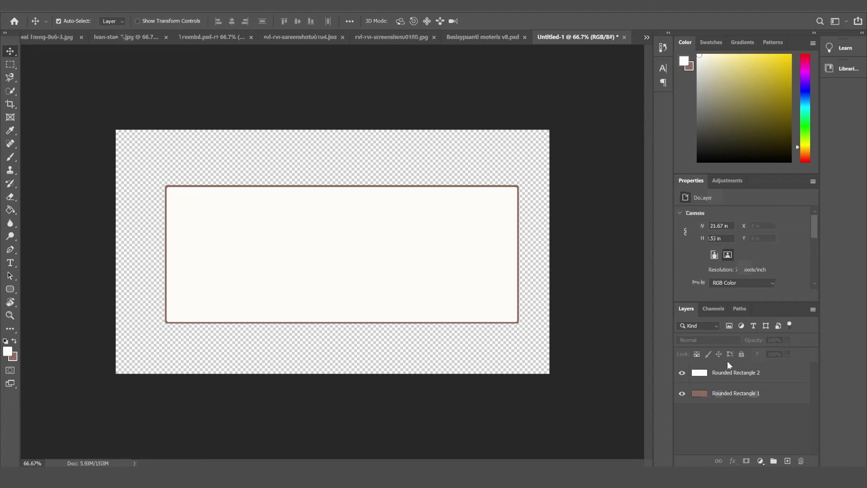
Load Rounded Rectangle 2's pixels as a selection and hide that white layer.
left_click(722, 378)
key("ctrl")
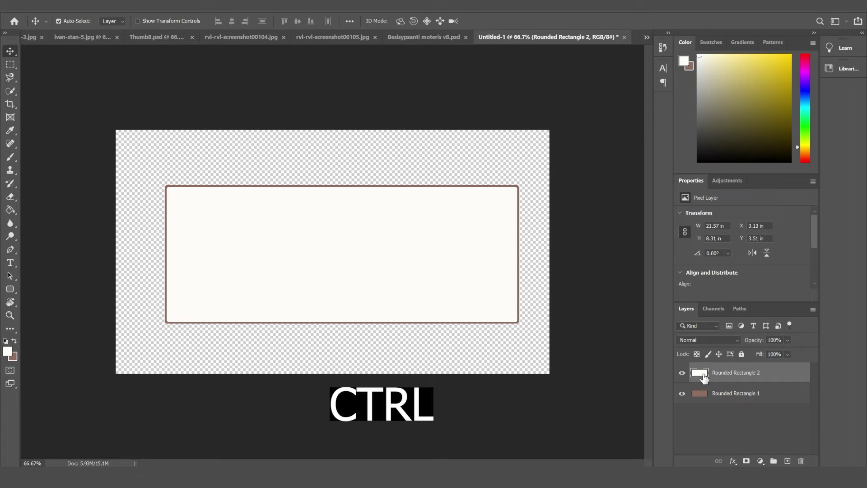
left_click(703, 377, "ctrl")
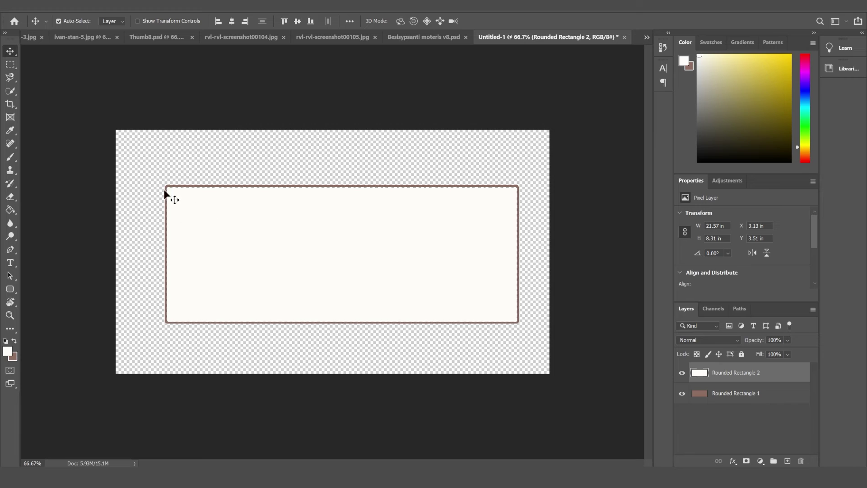
left_click(682, 373)
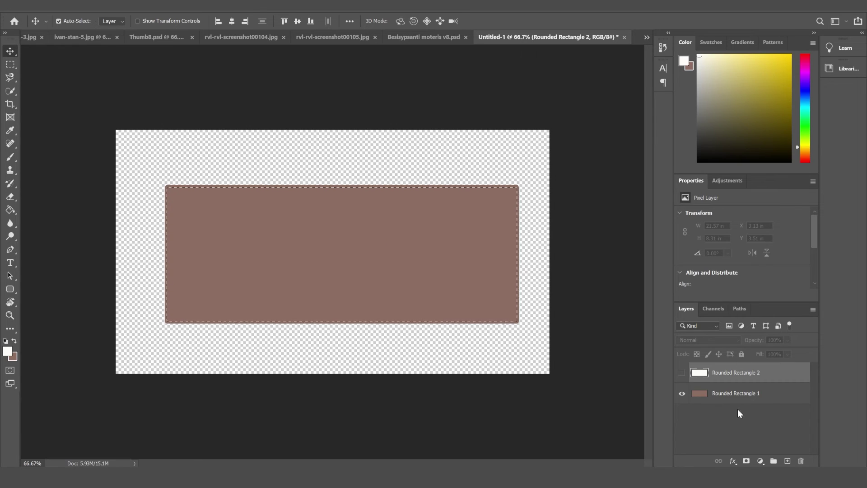
Delete the selected area from the brown Rounded Rectangle 1 layer, then deselect.
left_click(730, 396)
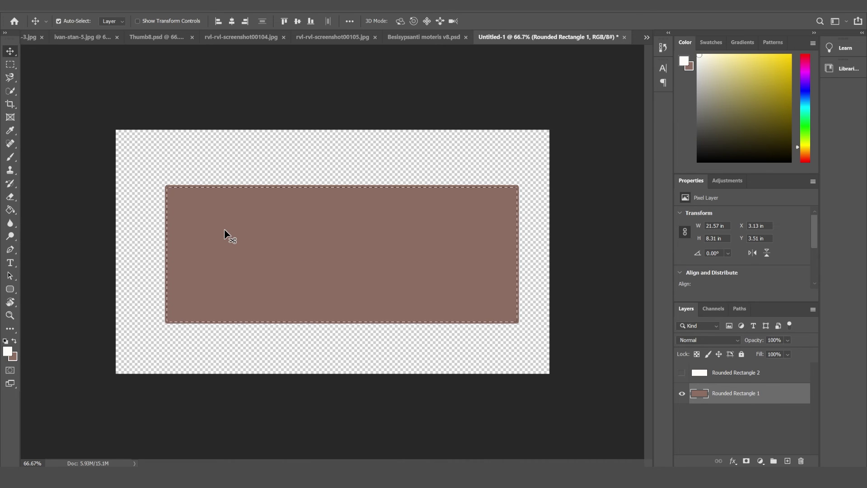
key("Delete")
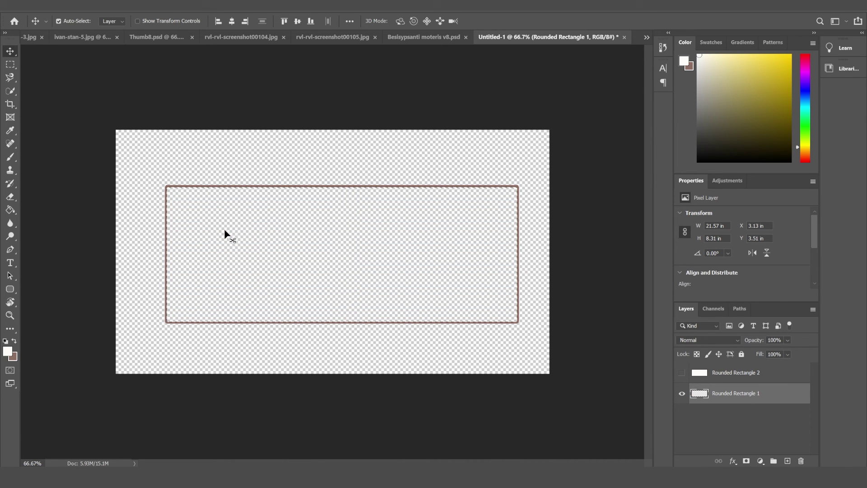
key("ctrl+d")
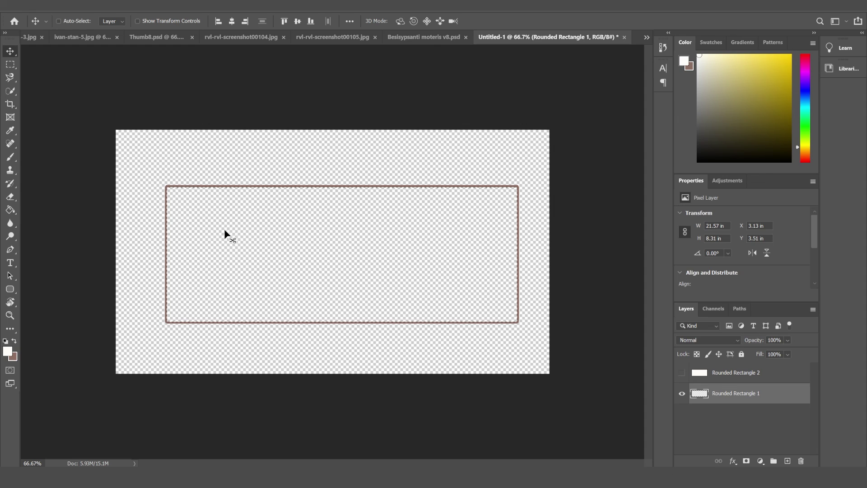